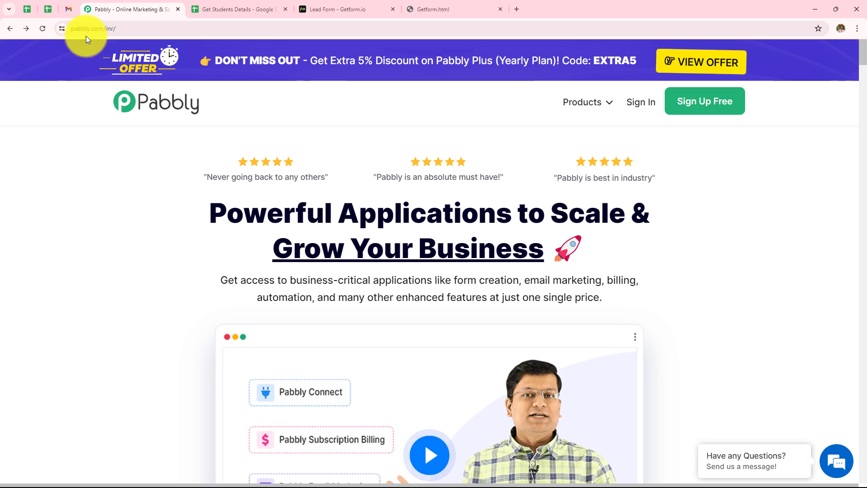
Sign in from the Pabbly home page to reach the All Pabbly Apps dashboard
{"action": "left_click", "coordinate": [123, 35]}
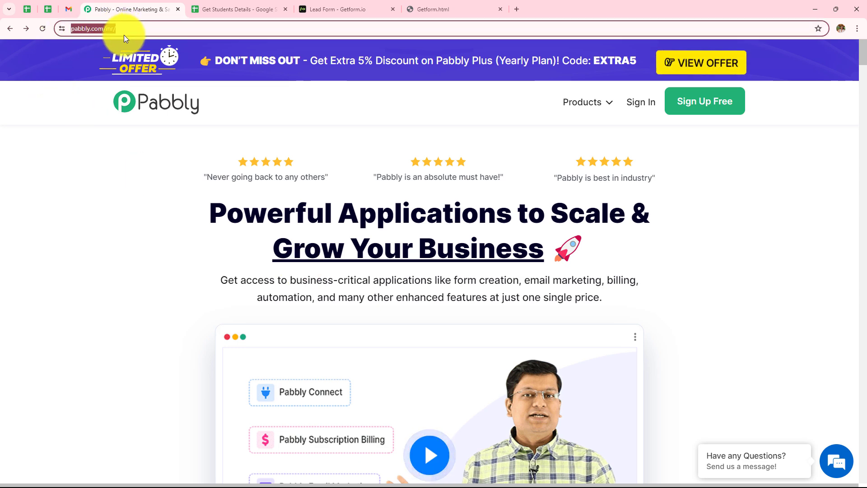
{"action": "left_click", "coordinate": [118, 226]}
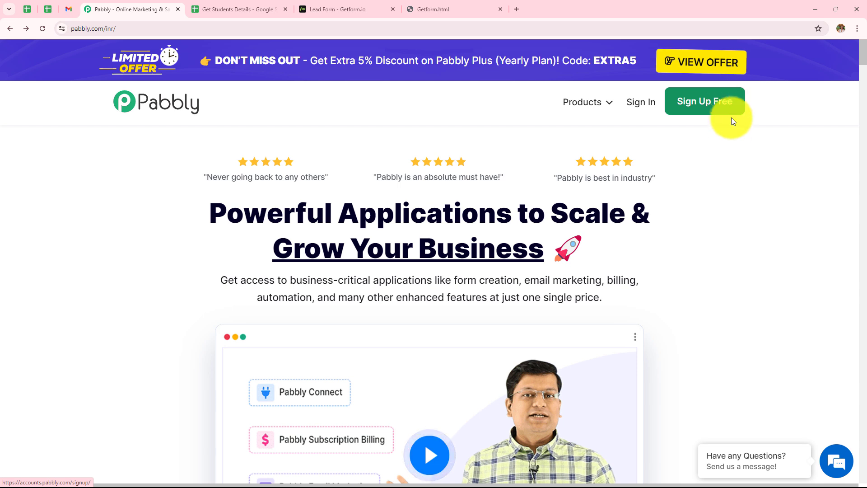
{"action": "left_click", "coordinate": [639, 111]}
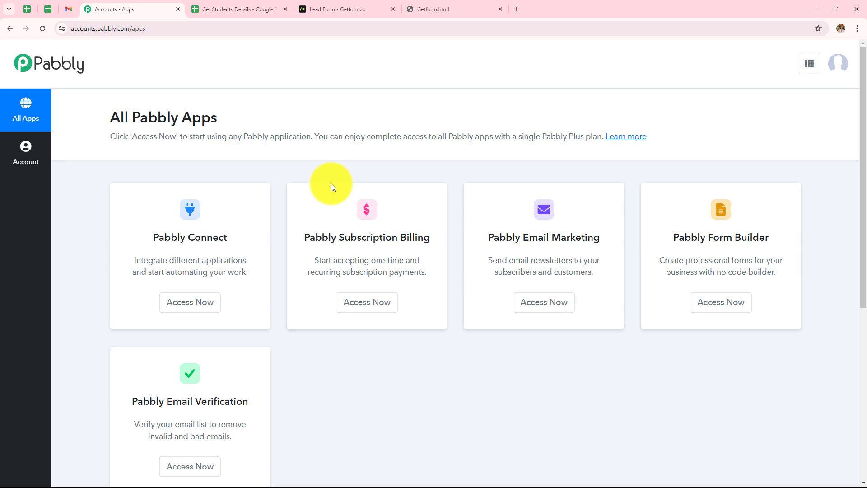
Launch Pabbly Connect, then open and cancel the Create Folder dialog
{"action": "left_click", "coordinate": [209, 300]}
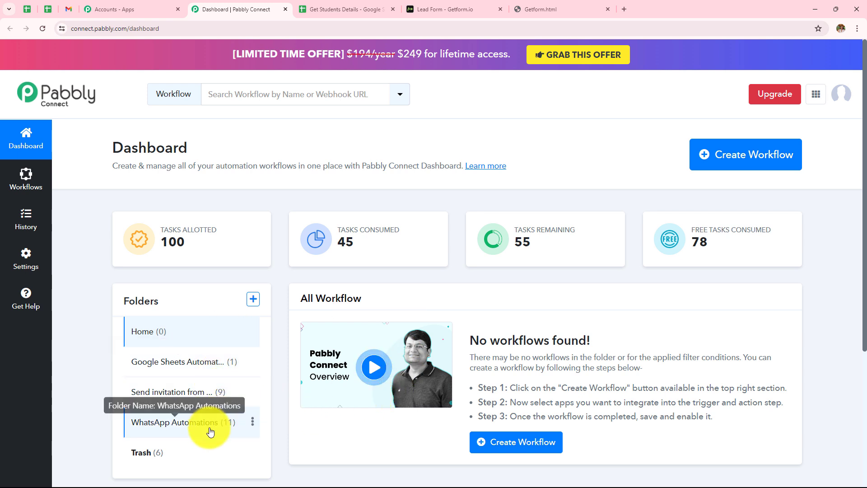
{"action": "left_click", "coordinate": [254, 299]}
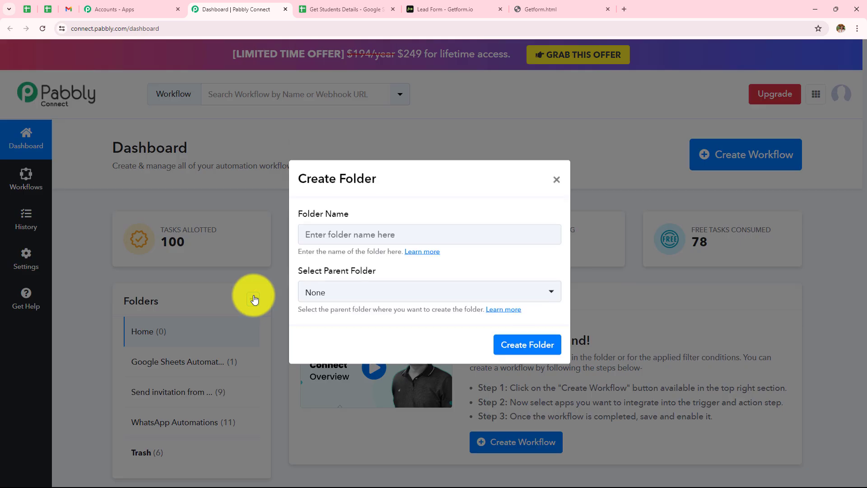
{"action": "left_click", "coordinate": [556, 176]}
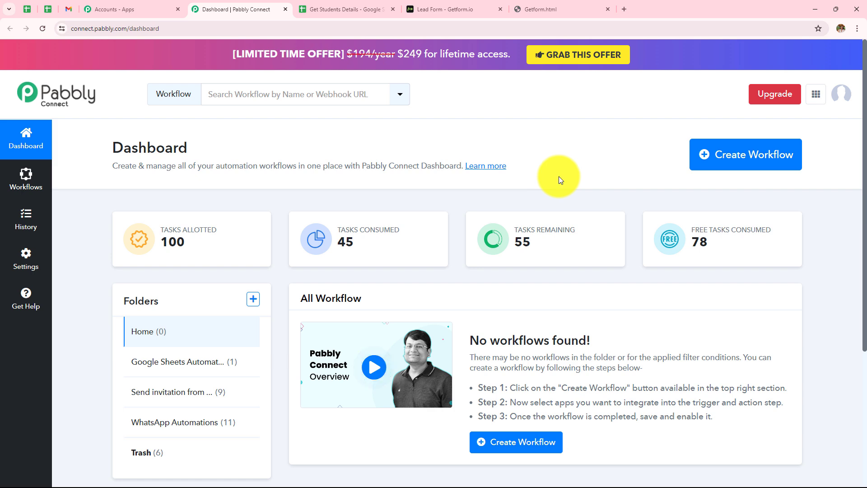
Create workflow 'Add Getform Submission in Google Sheets' in the Google Sheets Automations folder
{"action": "left_click", "coordinate": [721, 155]}
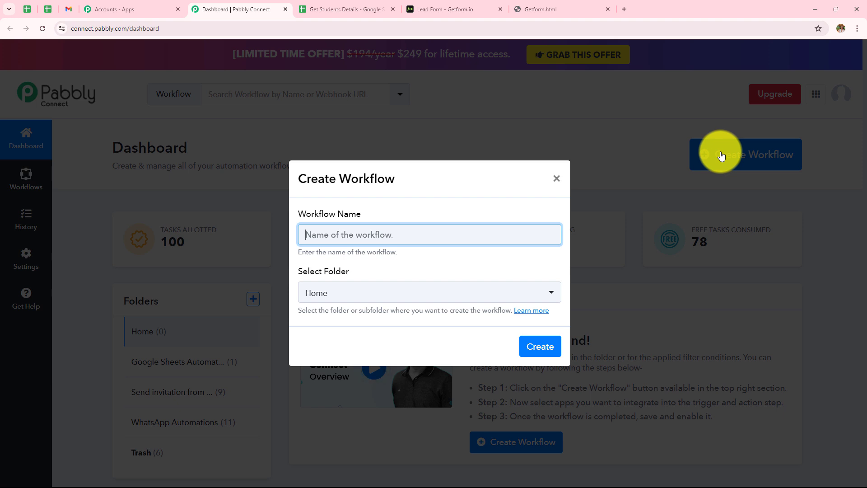
{"action": "type", "text": "Add Getform Submission in Google Sheets"}
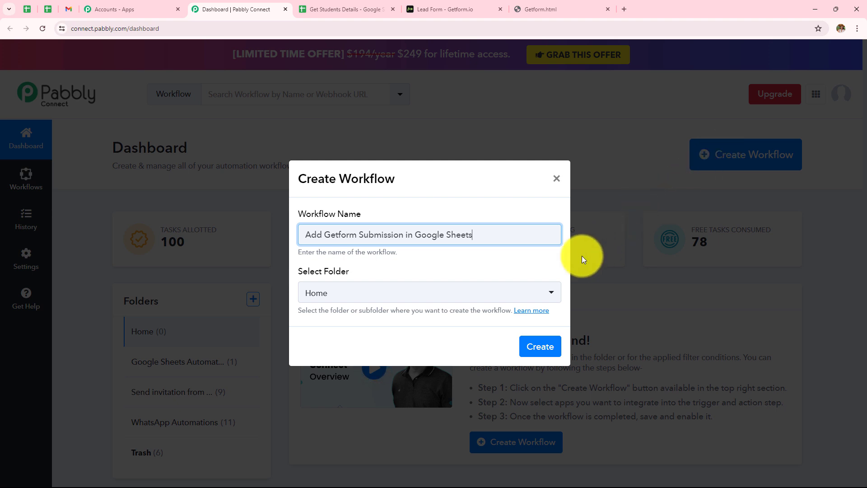
{"action": "left_click", "coordinate": [496, 292]}
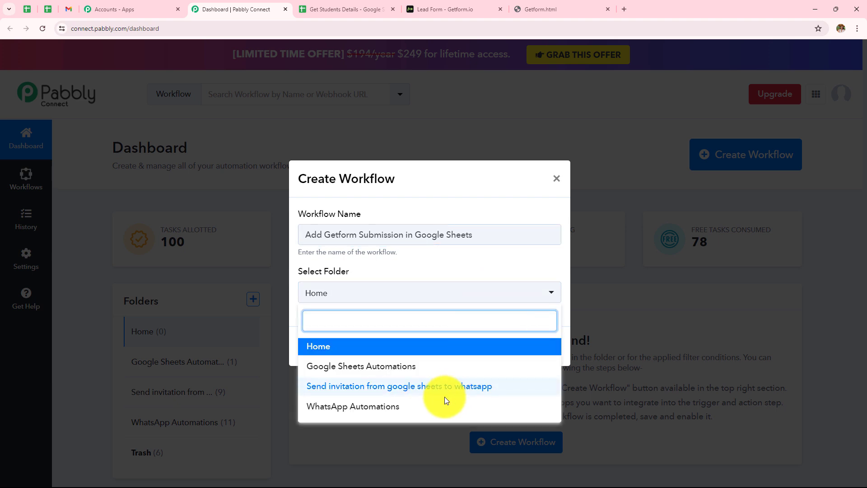
{"action": "left_click", "coordinate": [369, 368]}
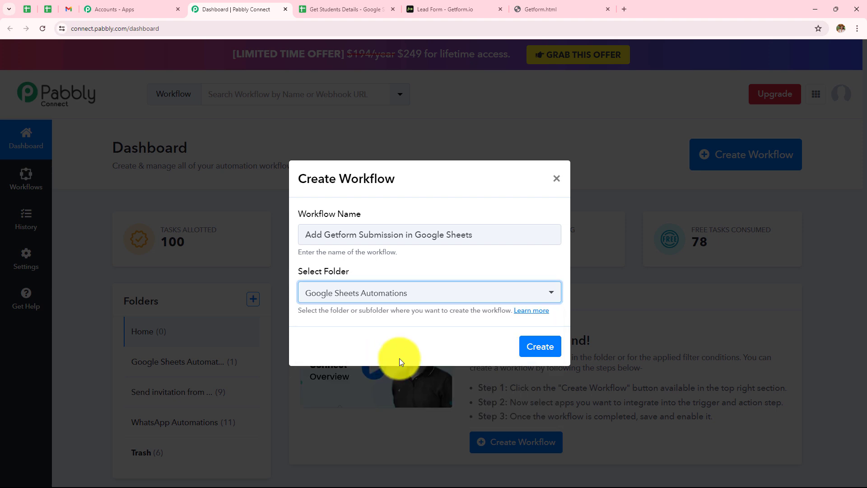
{"action": "left_click", "coordinate": [537, 346]}
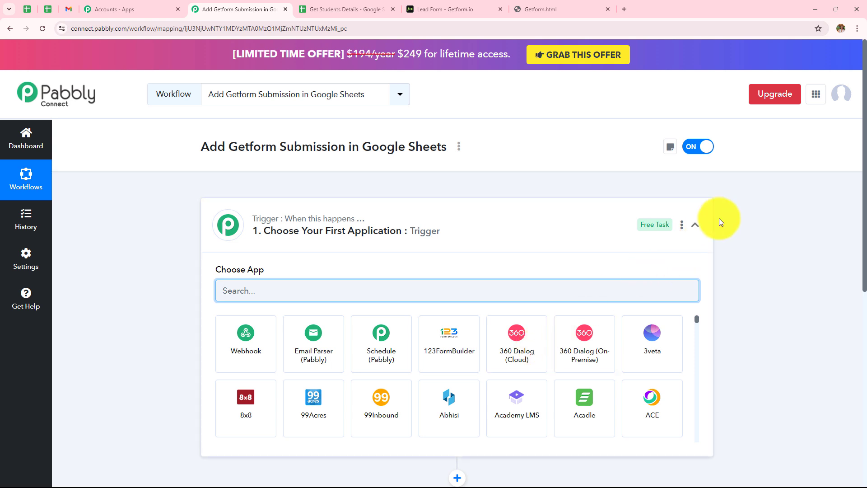
Set the trigger to Getform's New Submission event to reveal its webhook URL
{"action": "left_click", "coordinate": [696, 224]}
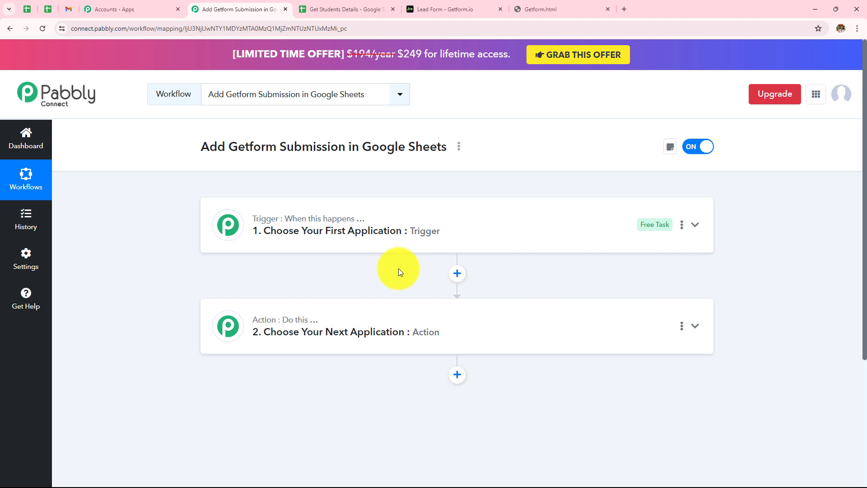
{"action": "left_click", "coordinate": [409, 234]}
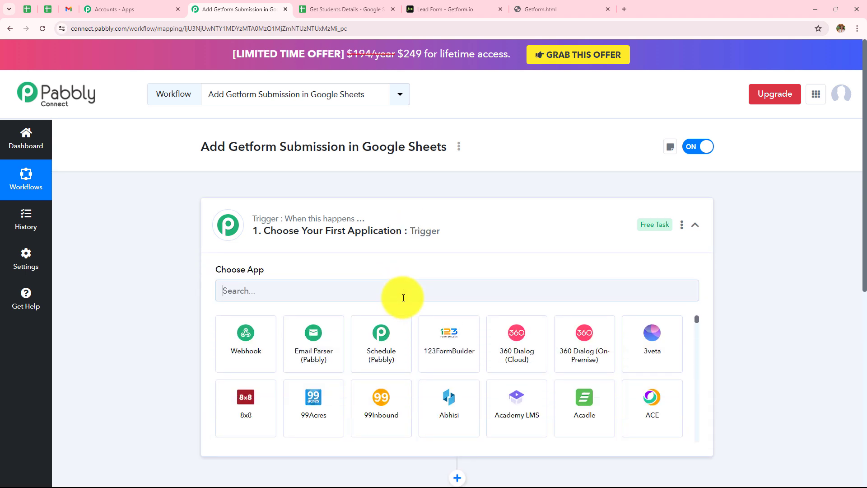
{"action": "type", "text": "Getf"}
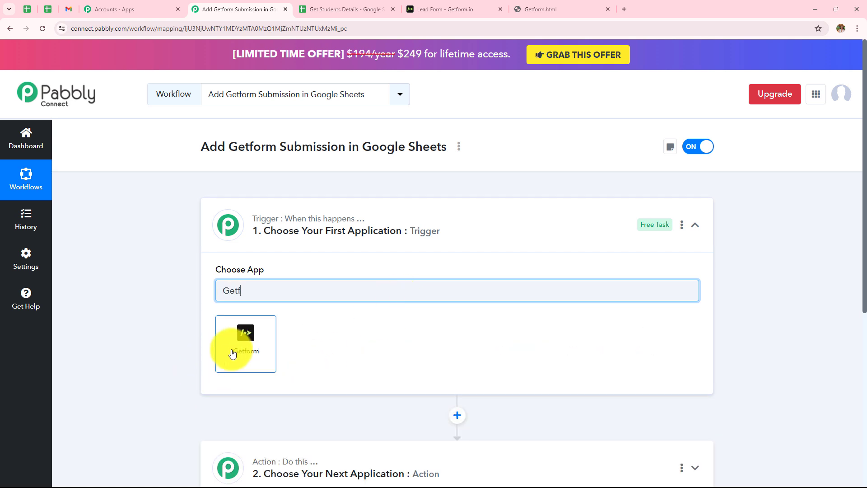
{"action": "left_click", "coordinate": [235, 349]}
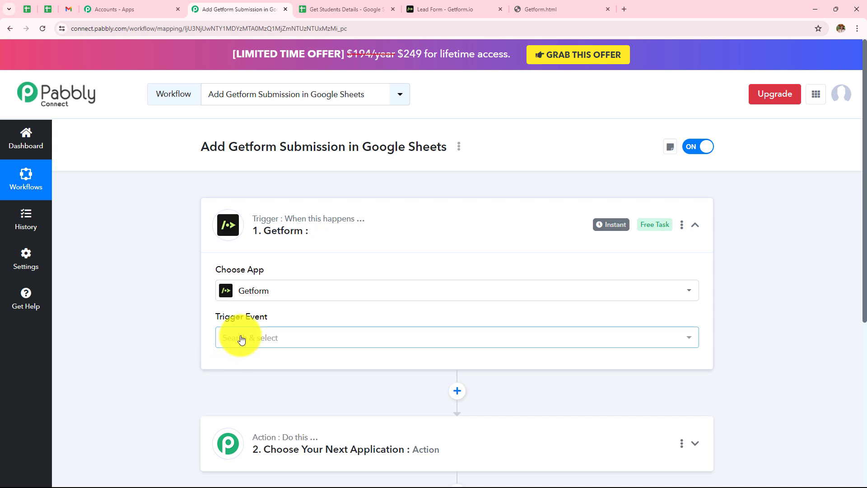
{"action": "left_click", "coordinate": [234, 337]}
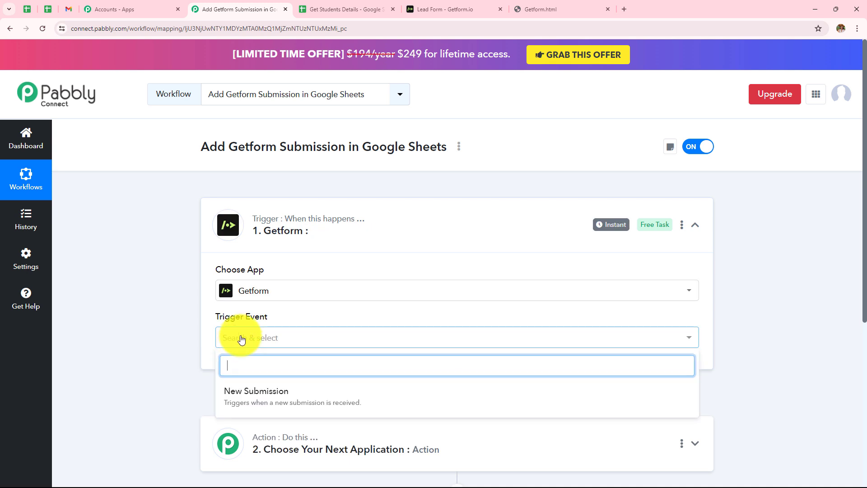
{"action": "left_click", "coordinate": [252, 399]}
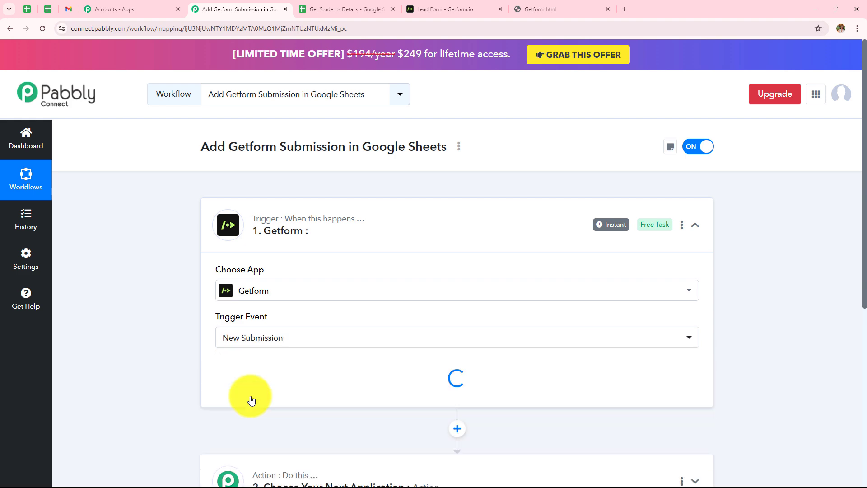
{"action": "scroll", "coordinate": [252, 399], "scroll_direction": "down", "scroll_amount": 2}
{"action": "scroll", "coordinate": [252, 399], "scroll_direction": "down", "scroll_amount": 2}
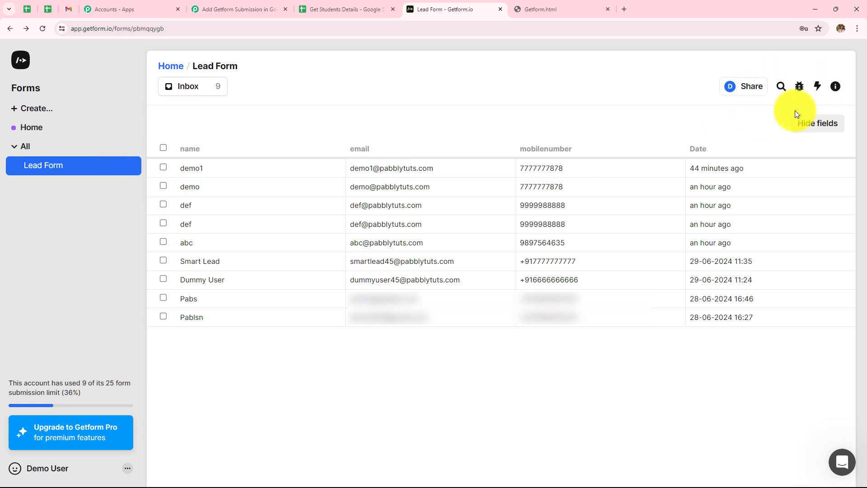
Paste the Pabbly webhook URL into the Lead Form's Send webhook request step
{"action": "left_click", "coordinate": [821, 89]}
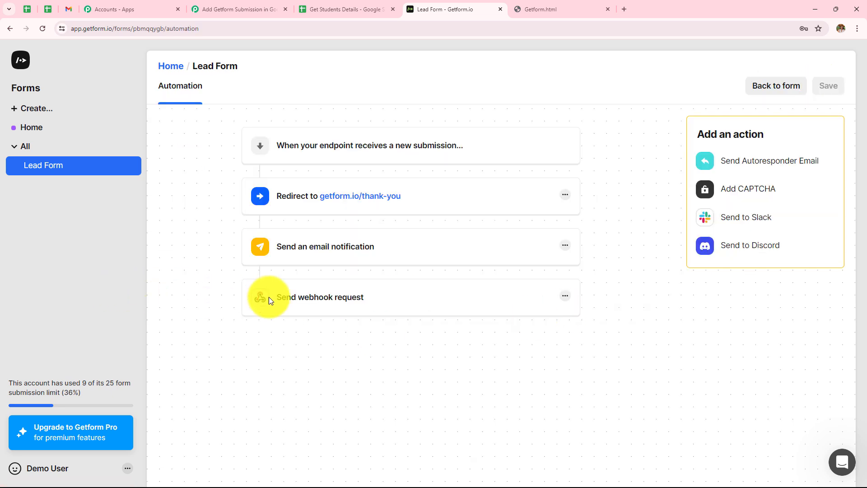
{"action": "left_click", "coordinate": [566, 297]}
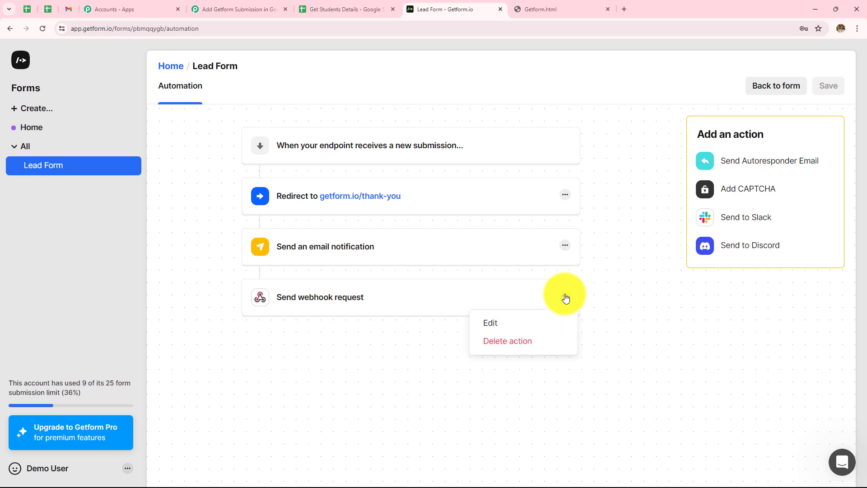
{"action": "left_click", "coordinate": [497, 324]}
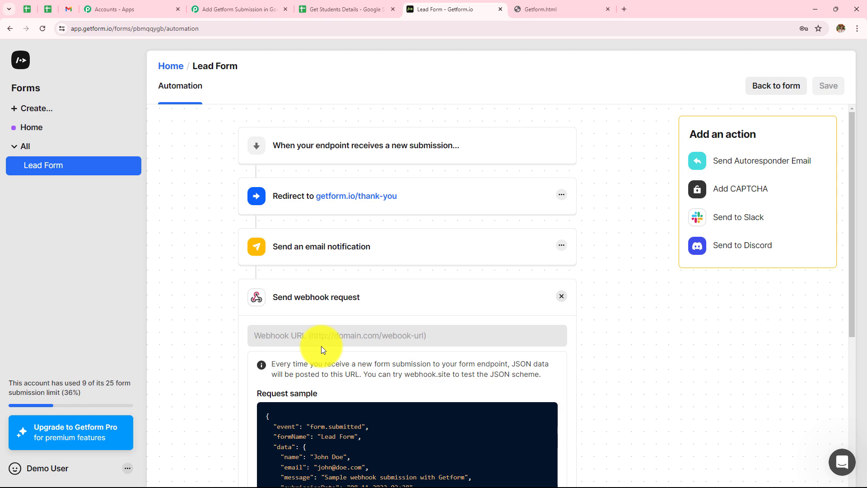
{"action": "left_click", "coordinate": [265, 6]}
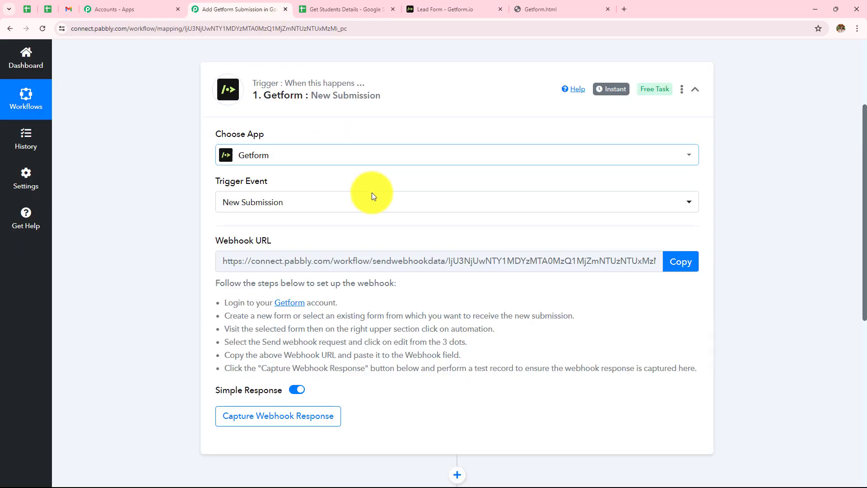
{"action": "left_click", "coordinate": [681, 263]}
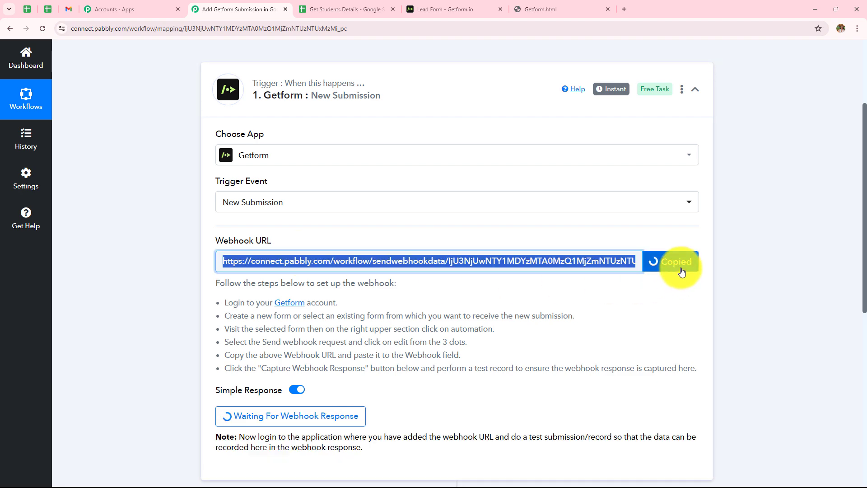
{"action": "left_click", "coordinate": [430, 9]}
{"action": "left_click", "coordinate": [371, 336]}
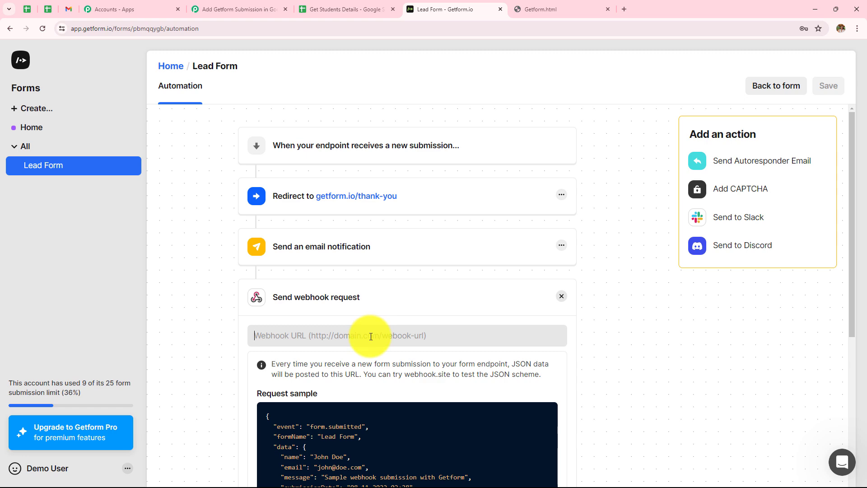
{"action": "key", "text": "ctrl+v"}
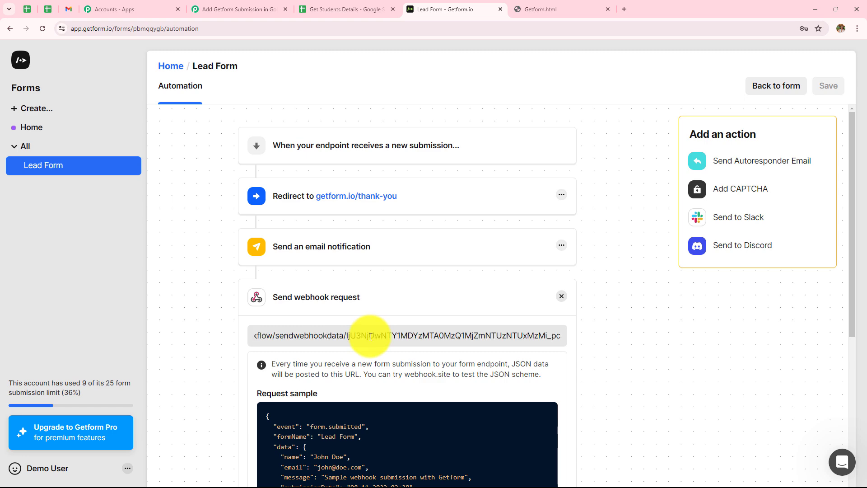
Complete and save the Lead Form's webhook request action
{"action": "scroll", "coordinate": [371, 336], "scroll_direction": "down", "scroll_amount": 6}
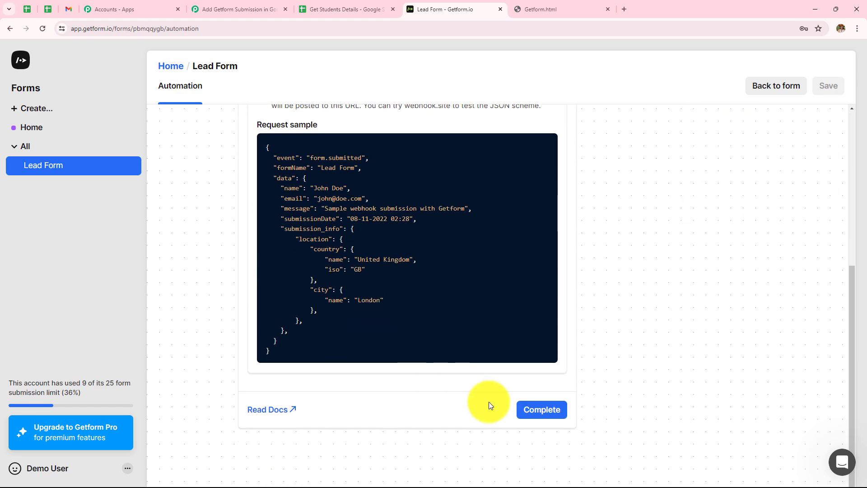
{"action": "left_click", "coordinate": [542, 409]}
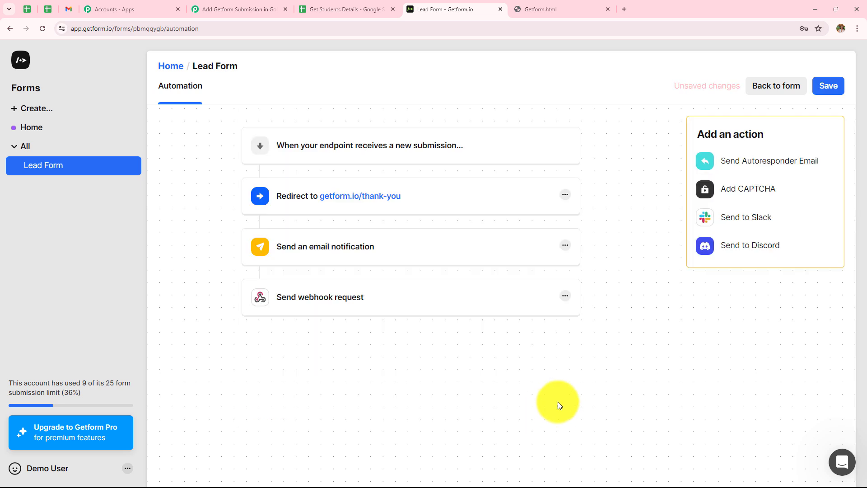
{"action": "left_click", "coordinate": [831, 88]}
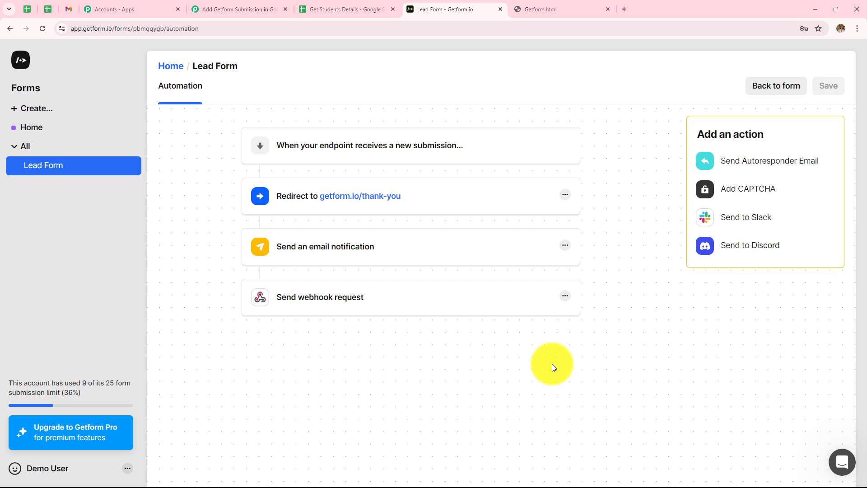
{"action": "left_click", "coordinate": [550, 10]}
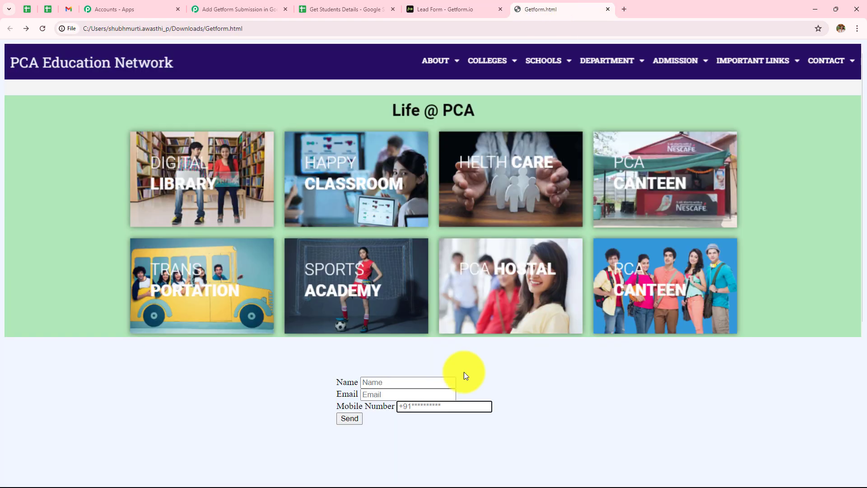
Submit a test lead named Demo with a sample email and mobile number
{"action": "left_click", "coordinate": [385, 384]}
{"action": "type", "text": "D"}
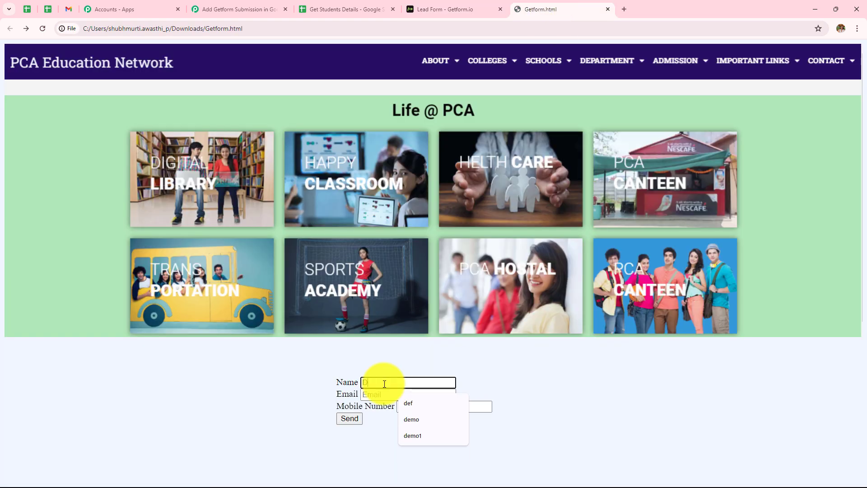
{"action": "type", "text": "emo"}
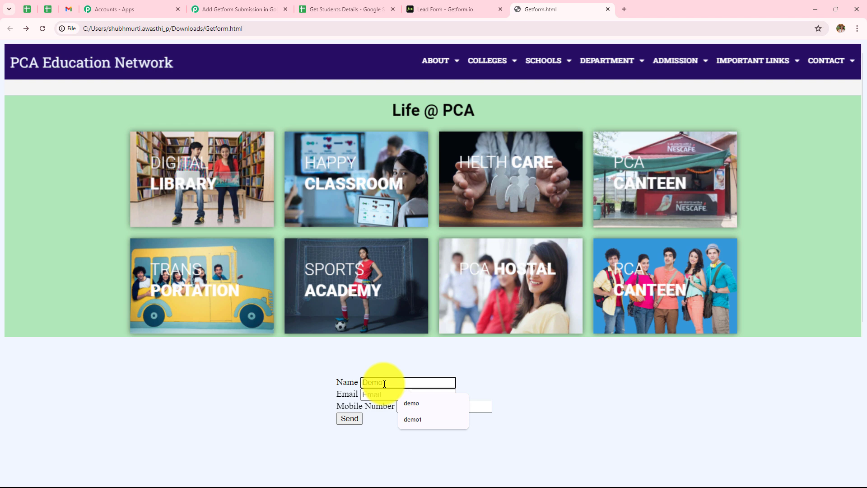
{"action": "left_click", "coordinate": [381, 398]}
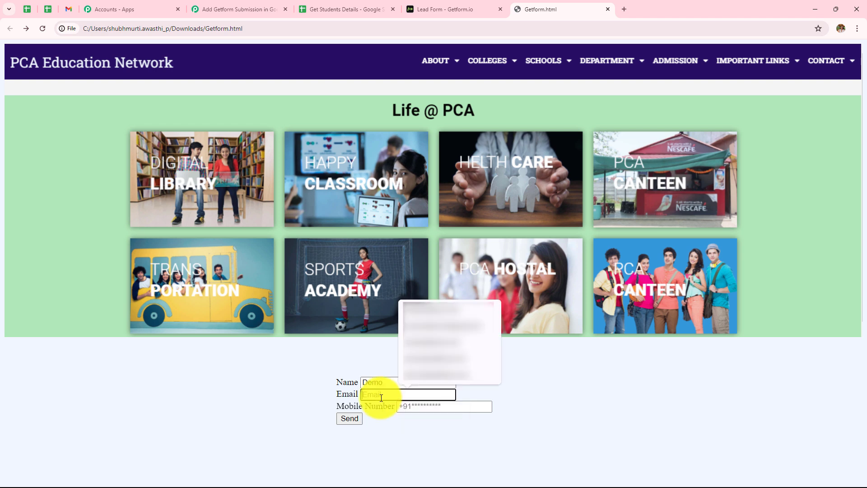
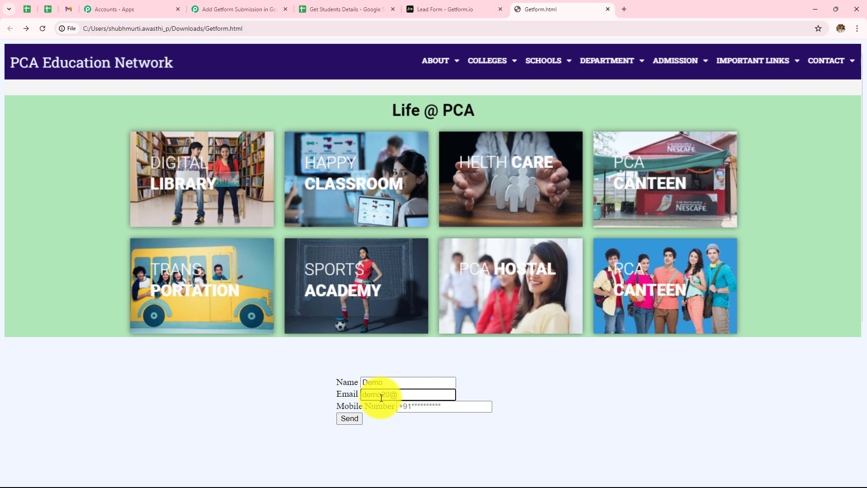
{"action": "left_click", "coordinate": [420, 409]}
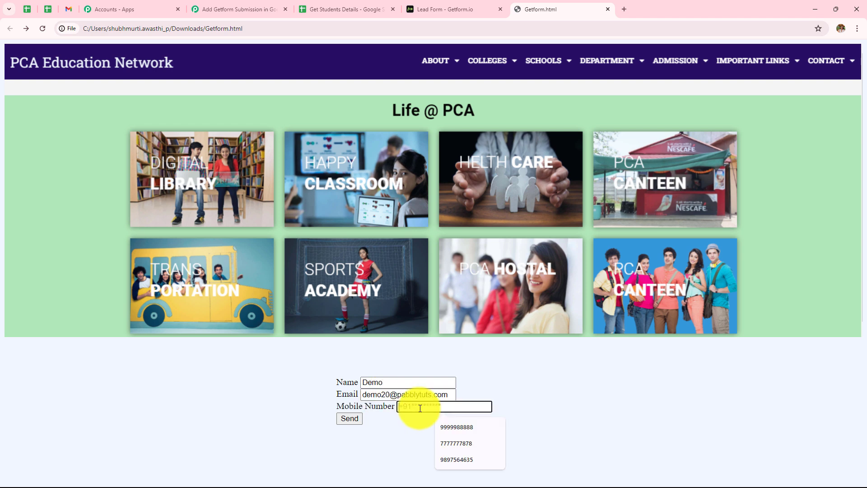
{"action": "type", "text": "98"}
{"action": "type", "text": "765432"}
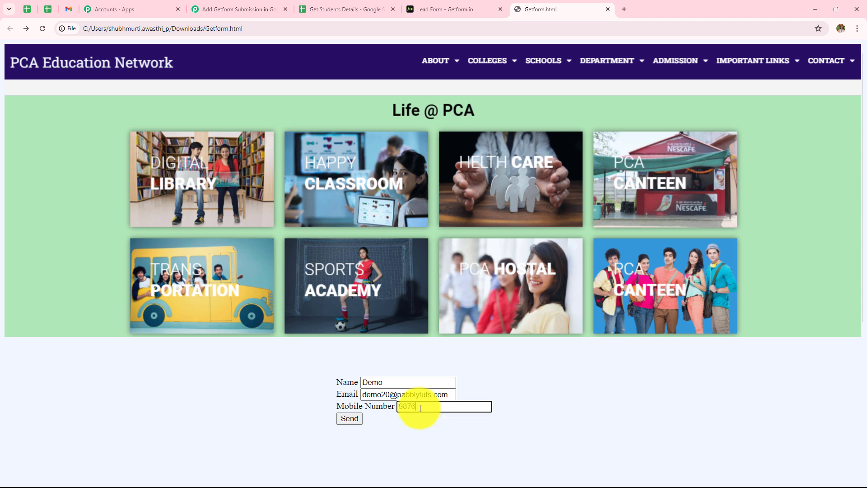
{"action": "type", "text": "10"}
{"action": "left_click", "coordinate": [354, 422]}
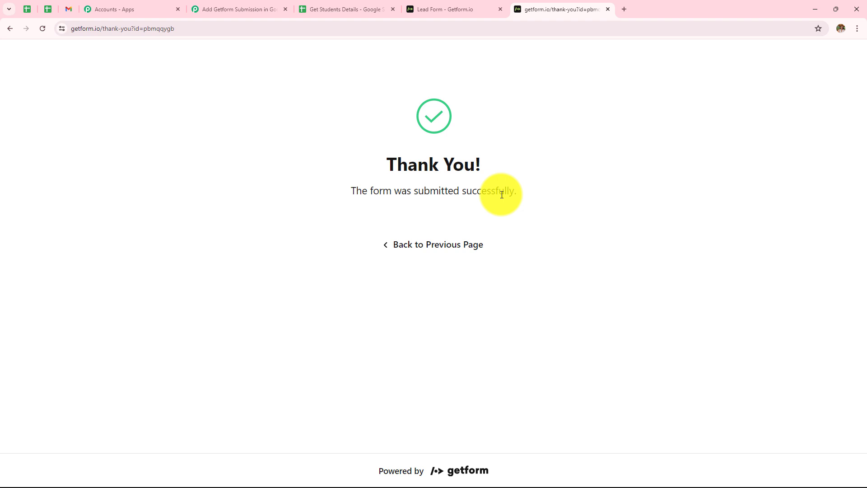
{"action": "left_click", "coordinate": [240, 8]}
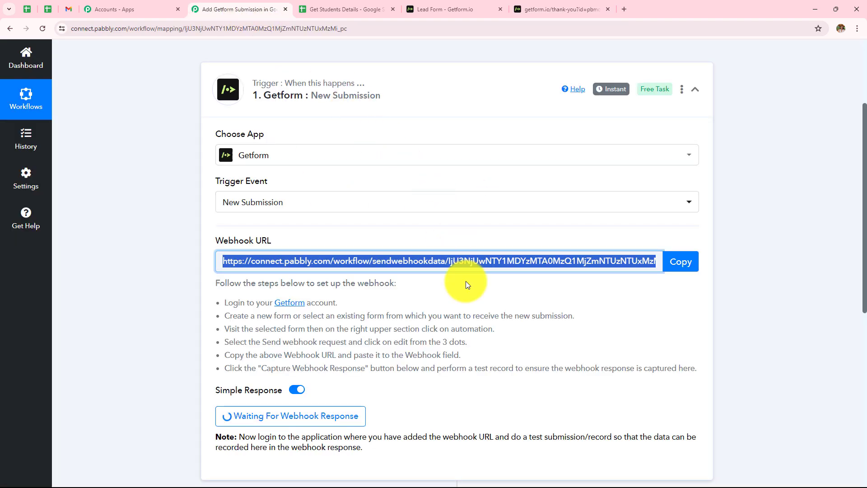
Scroll through the captured response showing the Demo lead's name, mobile number, email and date
{"action": "scroll", "coordinate": [467, 284], "scroll_direction": "down", "scroll_amount": 7}
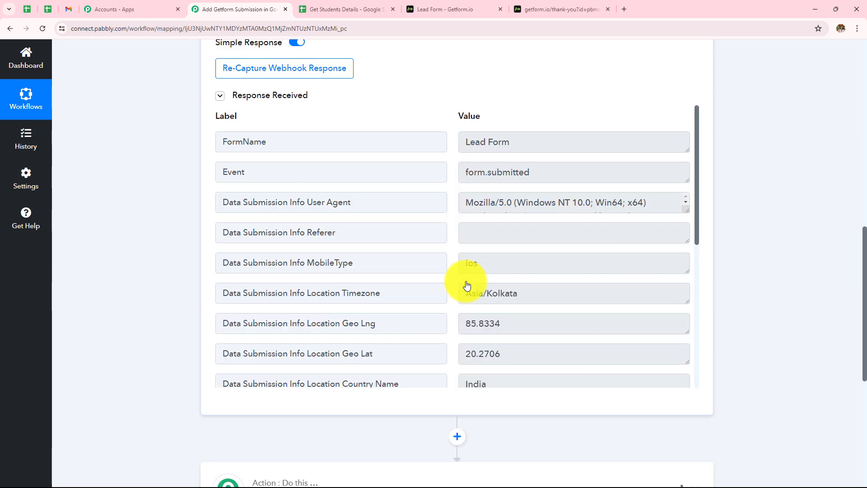
{"action": "scroll", "coordinate": [467, 285], "scroll_direction": "down", "scroll_amount": 6}
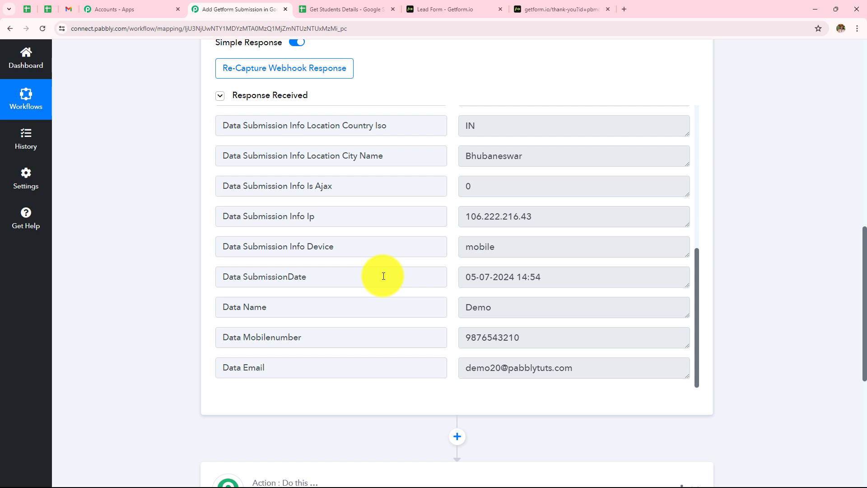
{"action": "scroll", "coordinate": [383, 276], "scroll_direction": "down", "scroll_amount": 3}
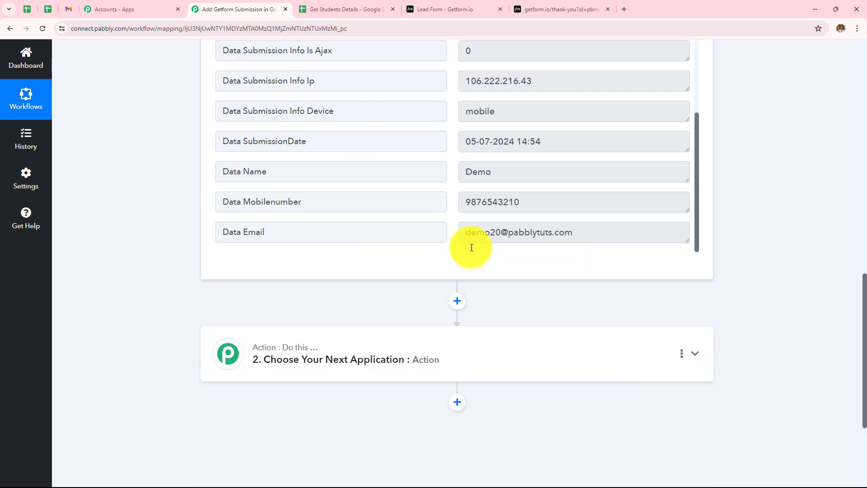
{"action": "scroll", "coordinate": [471, 247], "scroll_direction": "down", "scroll_amount": 2}
Set the next action to Google Sheets' Add New Row
{"action": "left_click", "coordinate": [471, 273]}
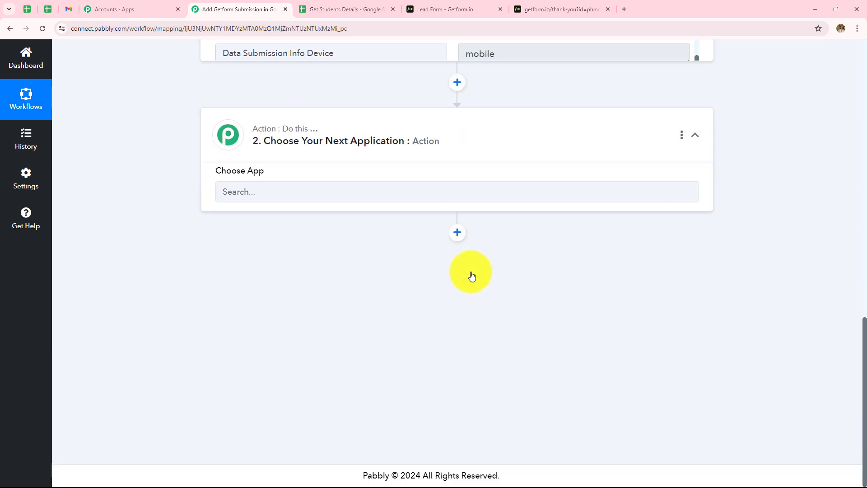
{"action": "scroll", "coordinate": [471, 324], "scroll_direction": "up", "scroll_amount": 3}
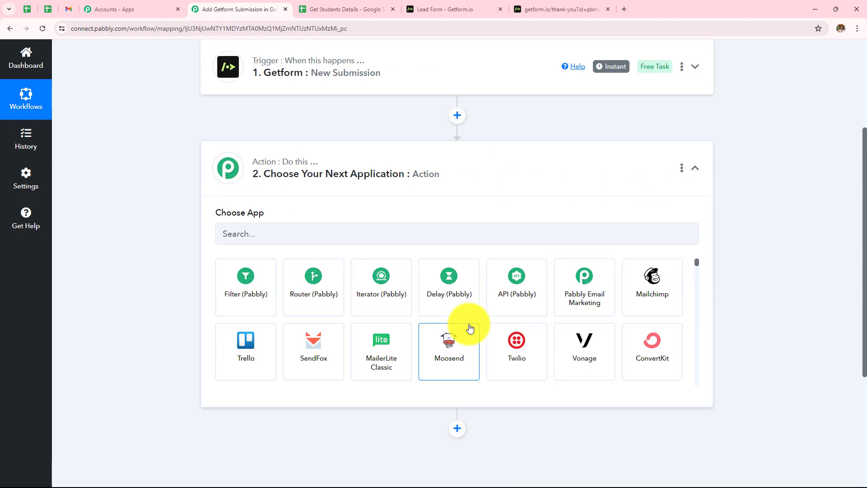
{"action": "left_click", "coordinate": [361, 230]}
{"action": "type", "text": "google"}
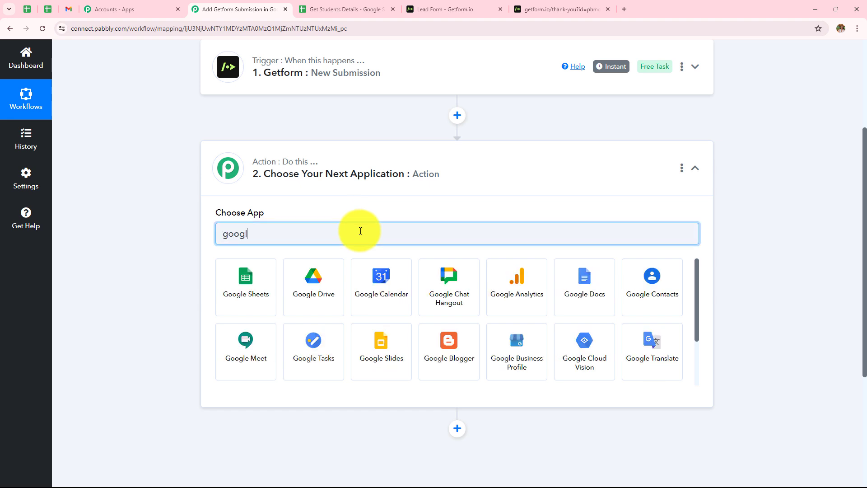
{"action": "left_click", "coordinate": [265, 302]}
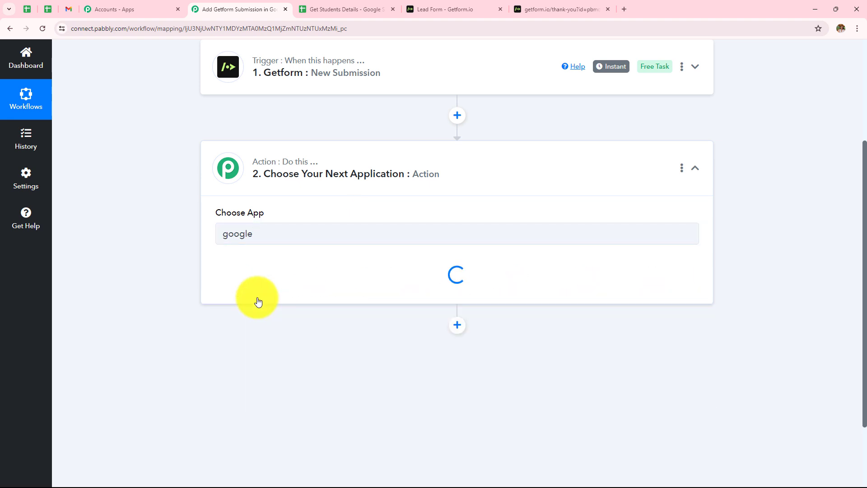
{"action": "left_click", "coordinate": [279, 284]}
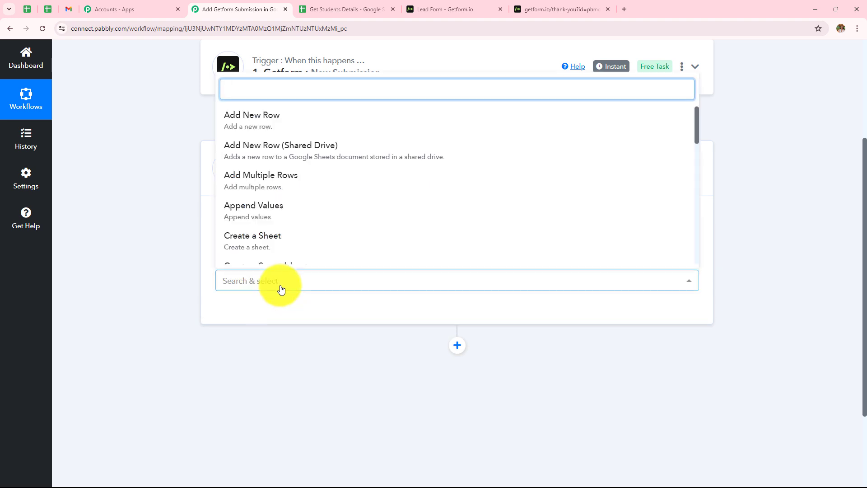
{"action": "left_click", "coordinate": [277, 116]}
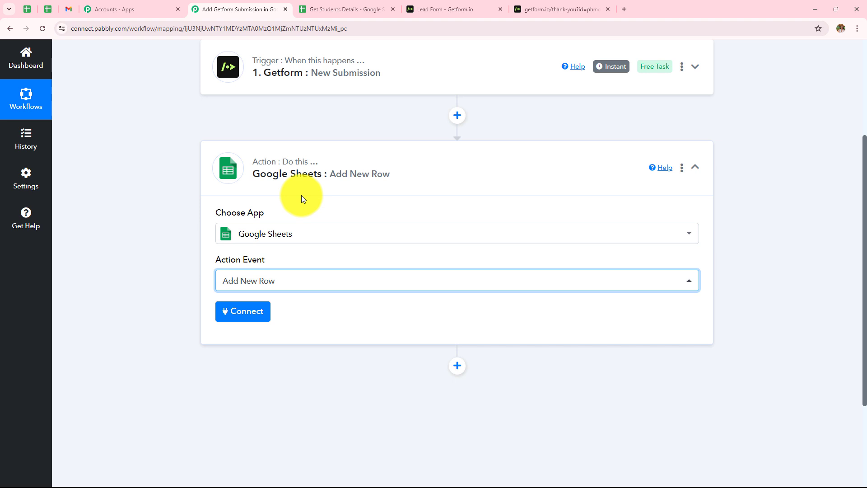
Connect the existing Google Sheets account and select the Get Students Details spreadsheet
{"action": "left_click", "coordinate": [244, 320]}
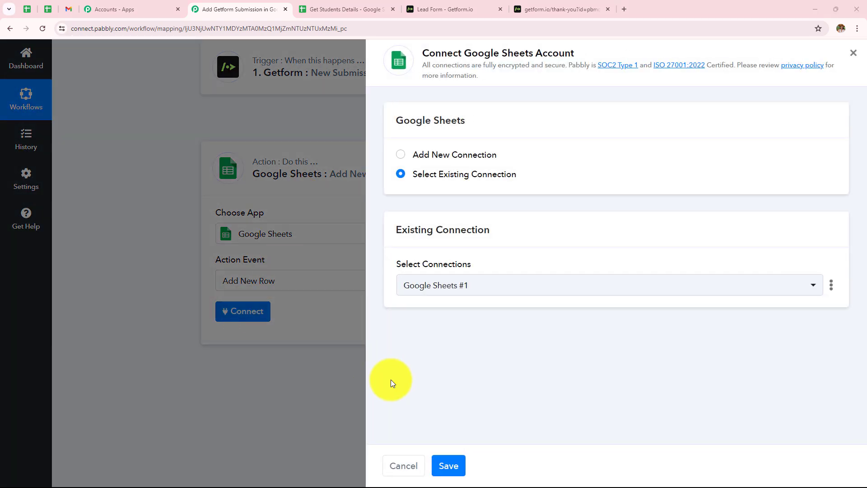
{"action": "left_click", "coordinate": [450, 470]}
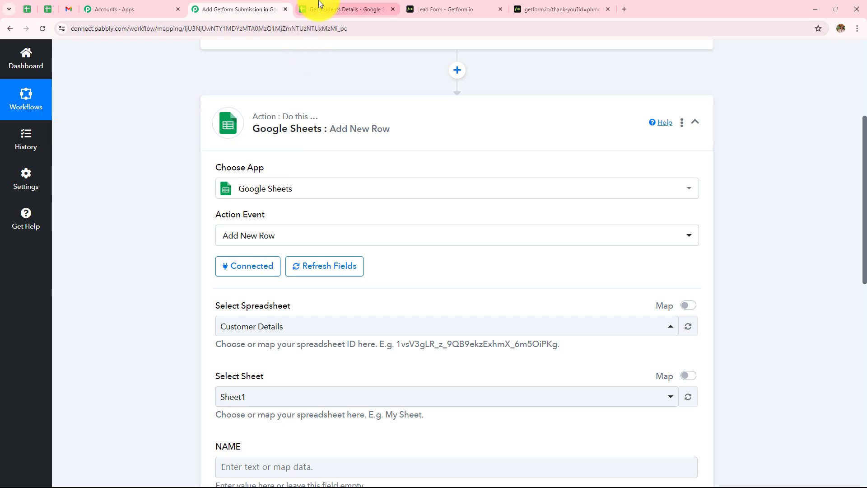
{"action": "left_click", "coordinate": [329, 8]}
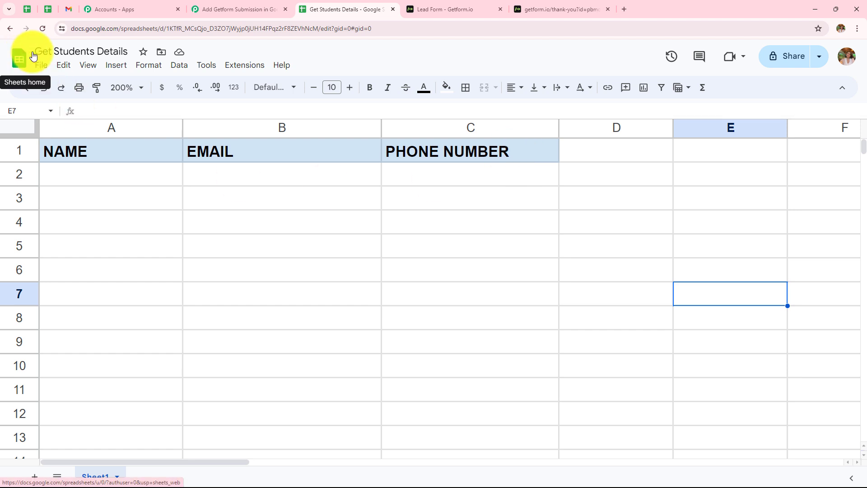
{"action": "left_click", "coordinate": [217, 9]}
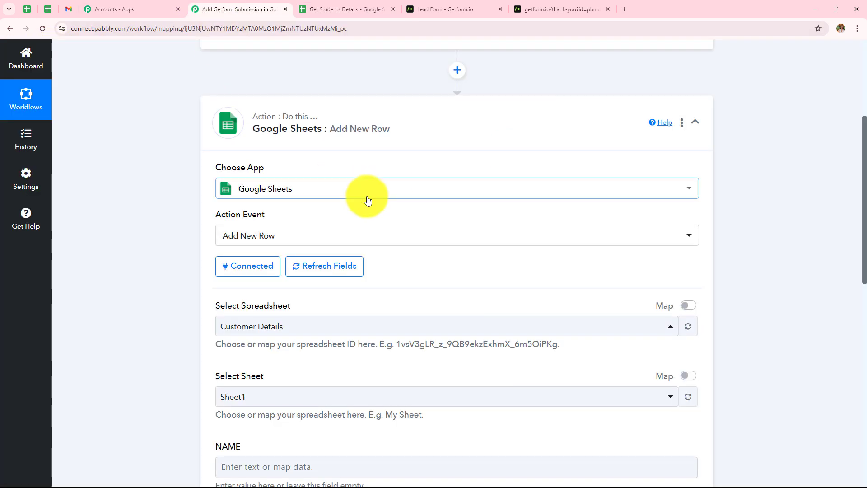
{"action": "left_click", "coordinate": [344, 327]}
{"action": "left_click", "coordinate": [280, 137]}
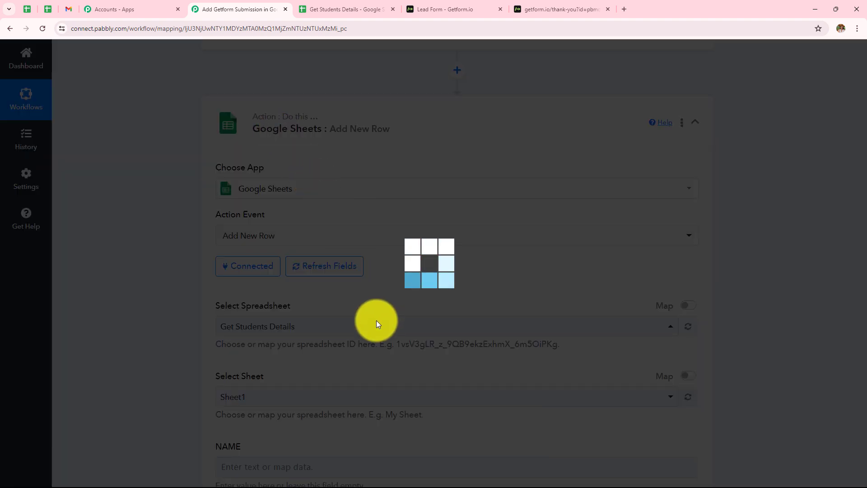
{"action": "scroll", "coordinate": [376, 320], "scroll_direction": "down", "scroll_amount": 5}
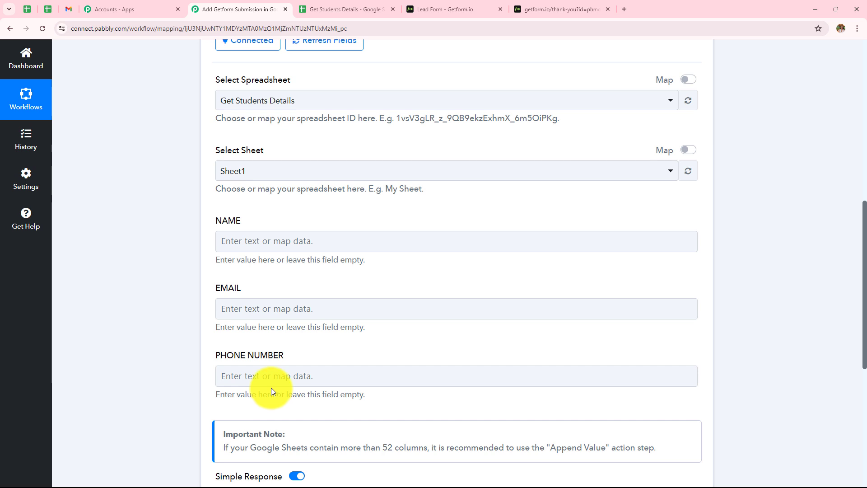
Map NAME to the Getform submission's Data Name
{"action": "left_click", "coordinate": [272, 387]}
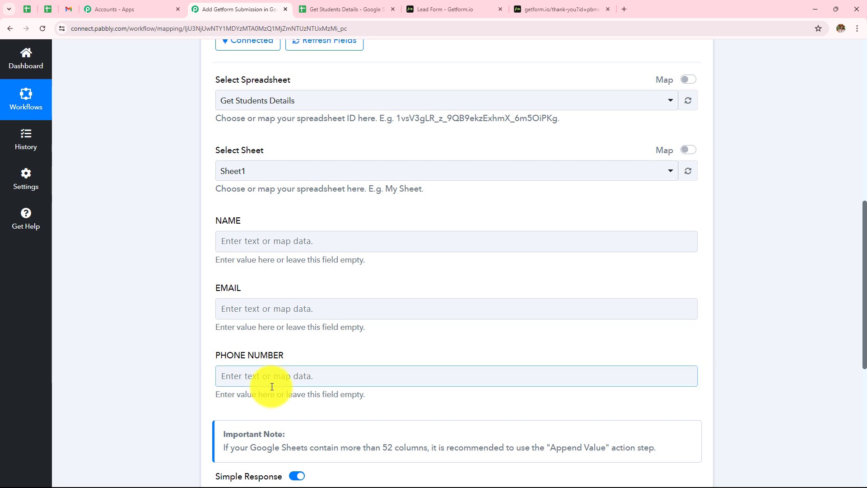
{"action": "left_click", "coordinate": [276, 236]}
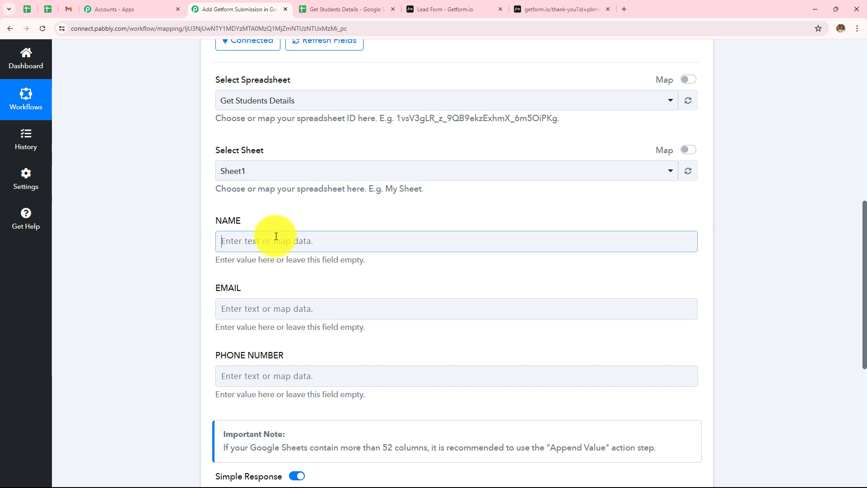
{"action": "left_click", "coordinate": [289, 325]}
{"action": "scroll", "coordinate": [289, 332], "scroll_direction": "down", "scroll_amount": 2}
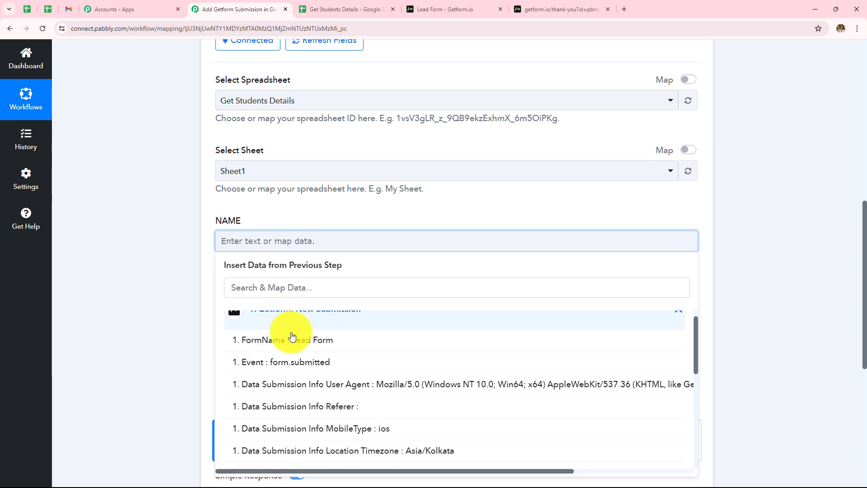
{"action": "scroll", "coordinate": [291, 336], "scroll_direction": "down", "scroll_amount": 4}
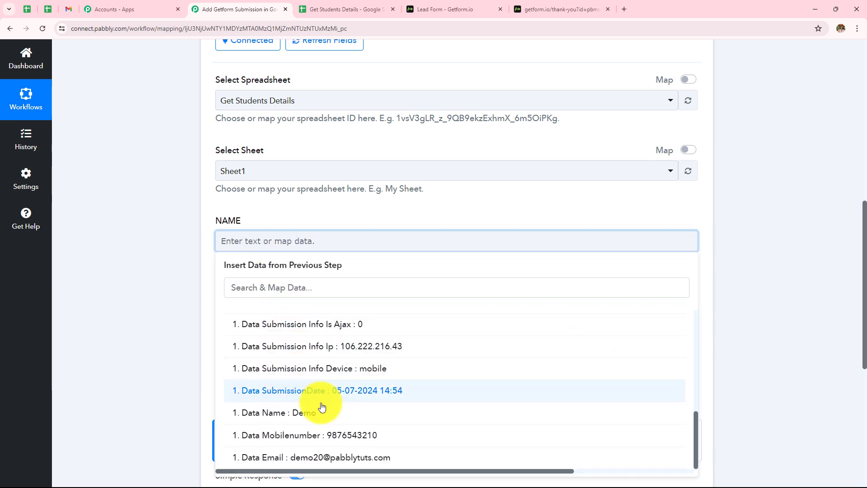
{"action": "left_click", "coordinate": [322, 410]}
{"action": "left_click", "coordinate": [157, 325]}
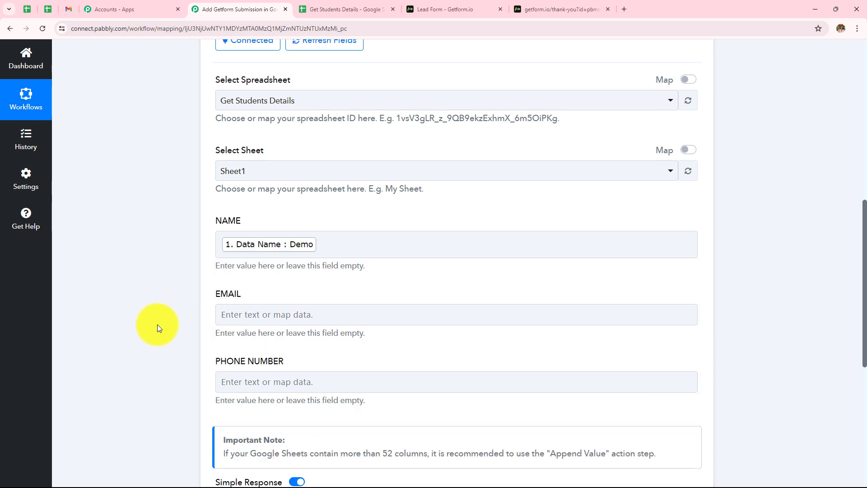
Map EMAIL to the Getform submission's Data Email
{"action": "left_click", "coordinate": [252, 312]}
{"action": "scroll", "coordinate": [270, 348], "scroll_direction": "down", "scroll_amount": 1}
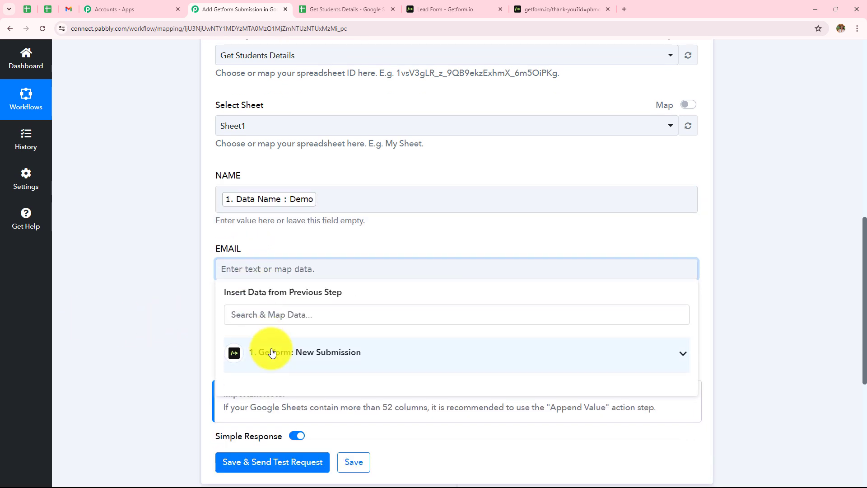
{"action": "left_click", "coordinate": [283, 359]}
{"action": "scroll", "coordinate": [294, 379], "scroll_direction": "down", "scroll_amount": 5}
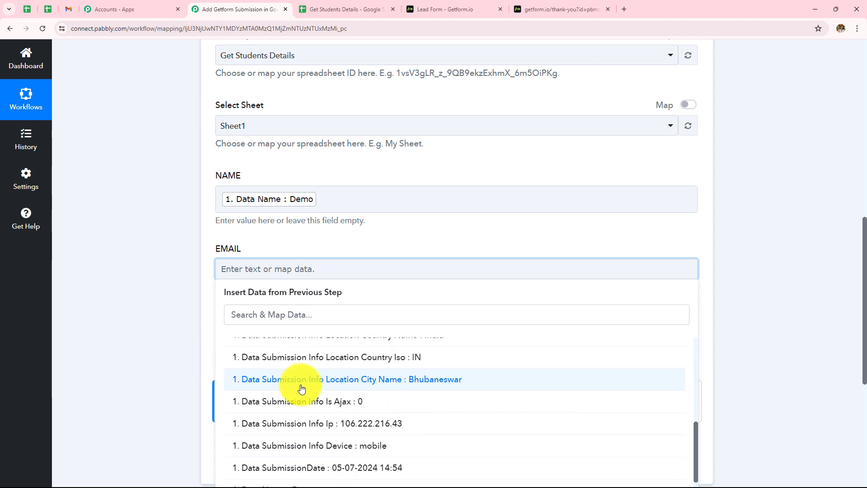
{"action": "scroll", "coordinate": [312, 438], "scroll_direction": "down", "scroll_amount": 4}
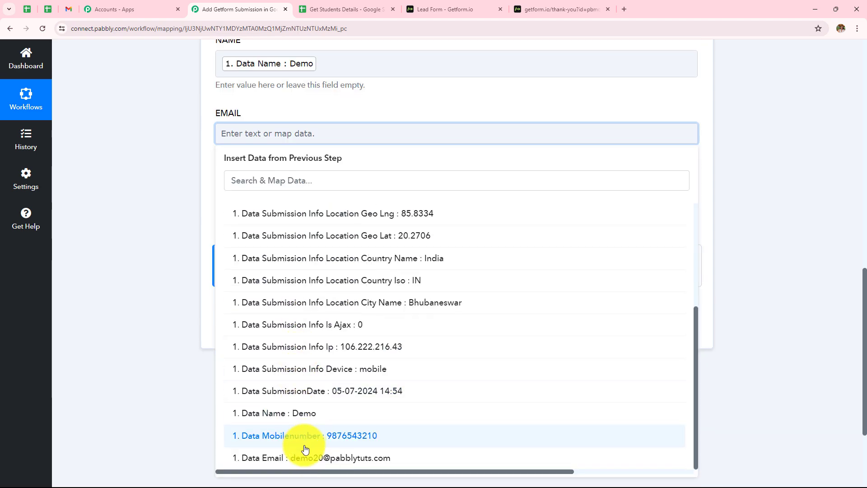
{"action": "left_click", "coordinate": [306, 466]}
{"action": "left_click", "coordinate": [154, 206]}
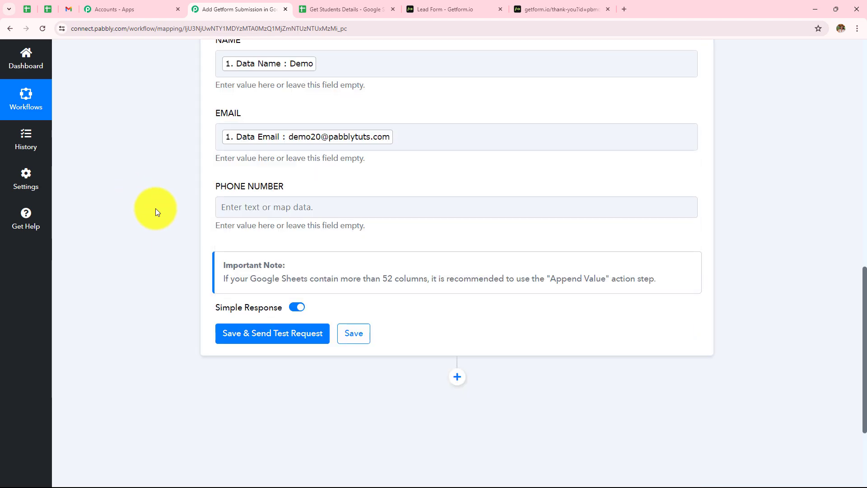
Map PHONE NUMBER to the Getform submission's Data Mobilenumber
{"action": "left_click", "coordinate": [280, 201]}
{"action": "left_click", "coordinate": [296, 293]}
{"action": "scroll", "coordinate": [304, 381], "scroll_direction": "down", "scroll_amount": 5}
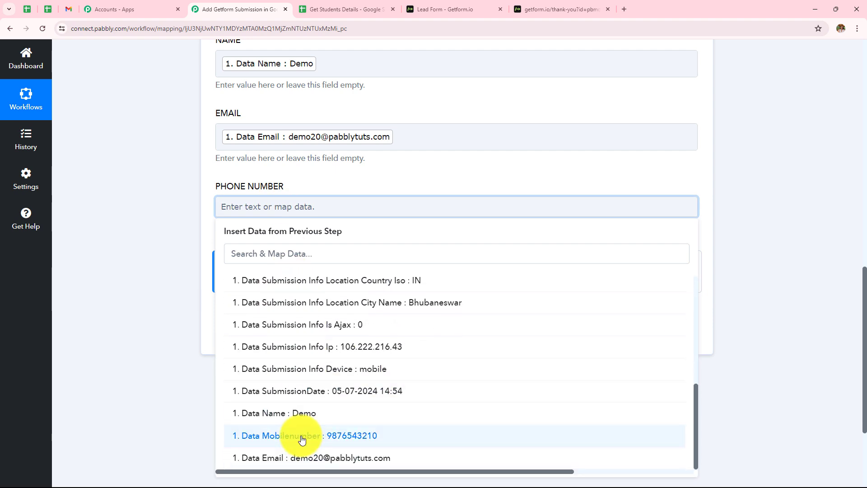
{"action": "left_click", "coordinate": [302, 436]}
{"action": "left_click", "coordinate": [161, 281]}
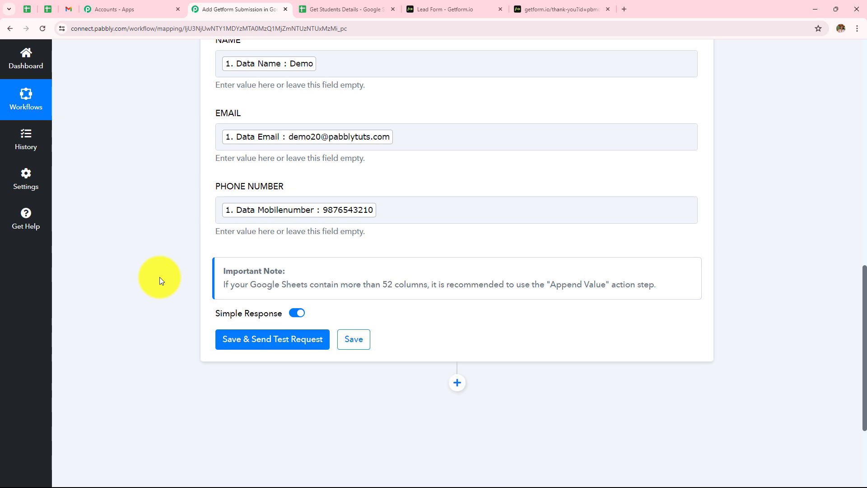
{"action": "scroll", "coordinate": [161, 281], "scroll_direction": "up", "scroll_amount": 1}
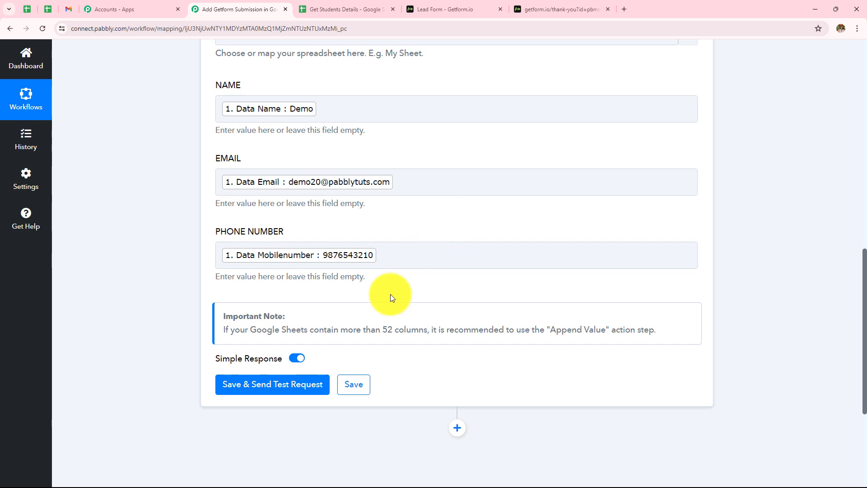
Save and send a test request, confirming the Demo row in Get Students Details
{"action": "left_click", "coordinate": [290, 390]}
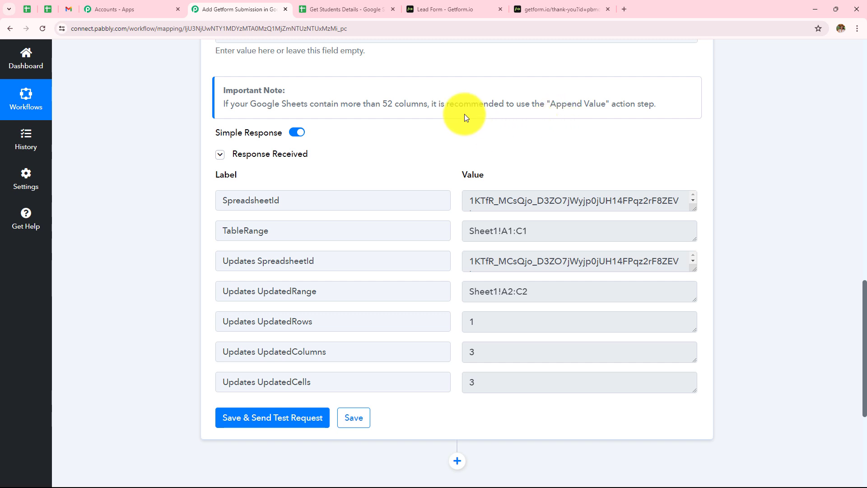
{"action": "left_click", "coordinate": [312, 3]}
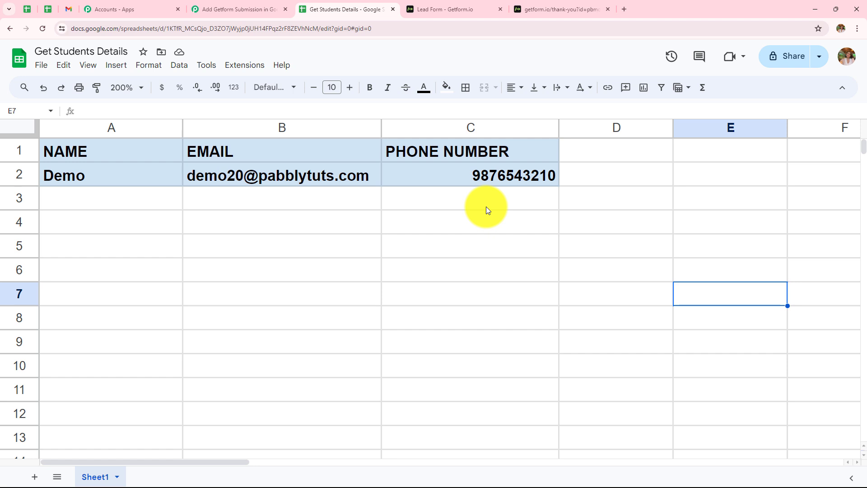
{"action": "left_click", "coordinate": [570, 7]}
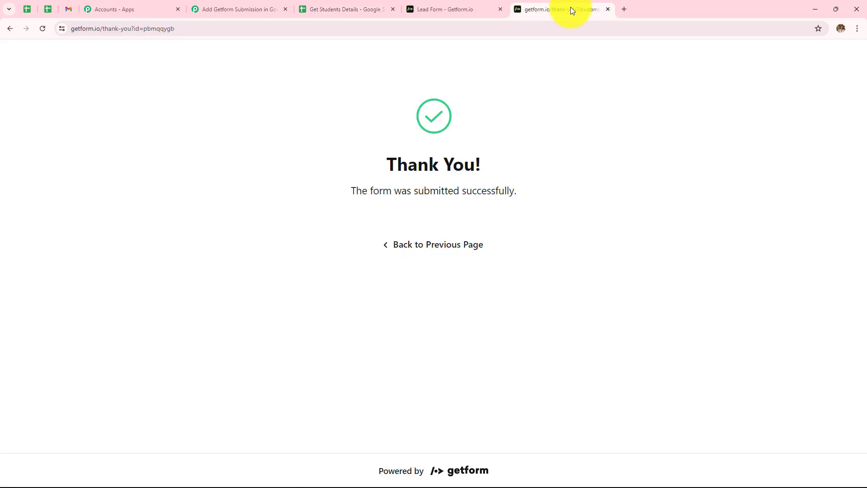
{"action": "left_click", "coordinate": [15, 28]}
Replace the form's name with 'Dummy' and change the email to a new dummy address
{"action": "left_click", "coordinate": [400, 382]}
{"action": "key", "text": "ctrl+a"}
{"action": "key", "text": "BackSpace"}
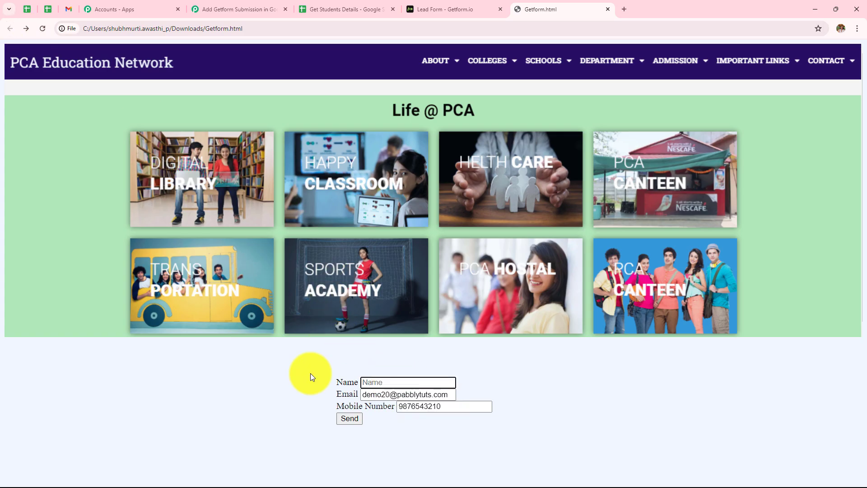
{"action": "type", "text": "Dummy"}
{"action": "left_click_drag", "start_coordinate": [381, 395], "coordinate": [363, 395]}
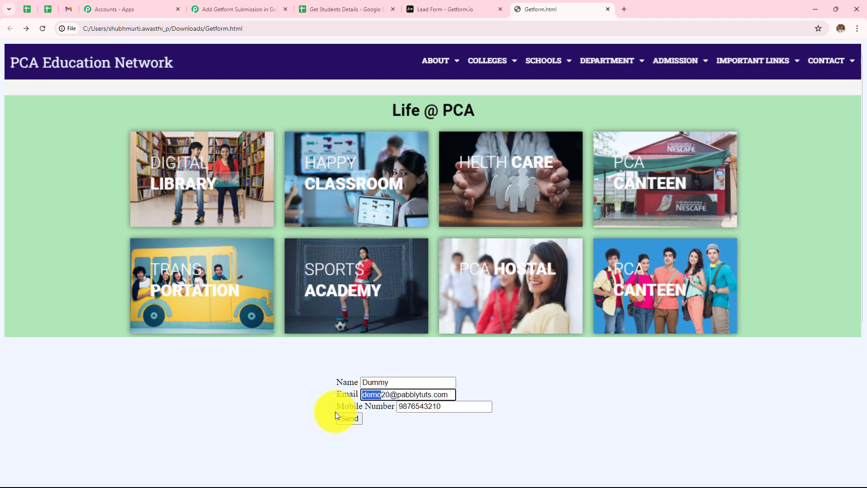
{"action": "key", "text": "BackSpace"}
{"action": "type", "text": "Du"}
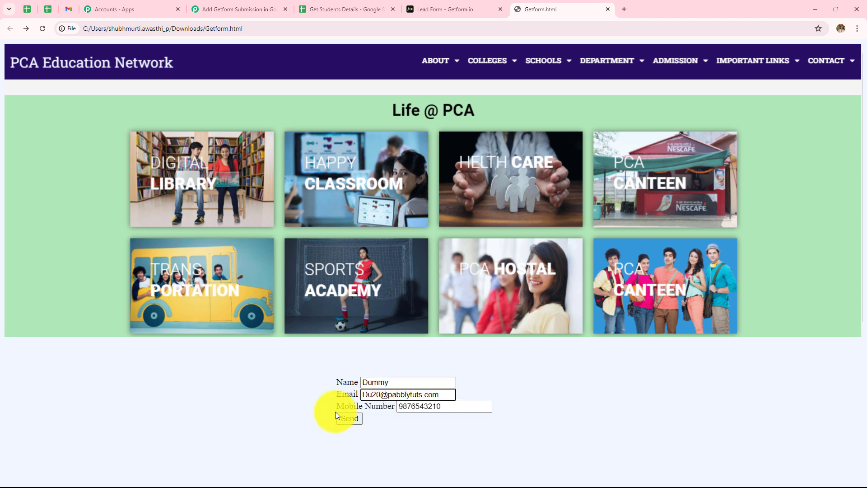
{"action": "key", "text": "BackSpace"}
{"action": "key", "text": "BackSpace"}
{"action": "type", "text": "dummy"}
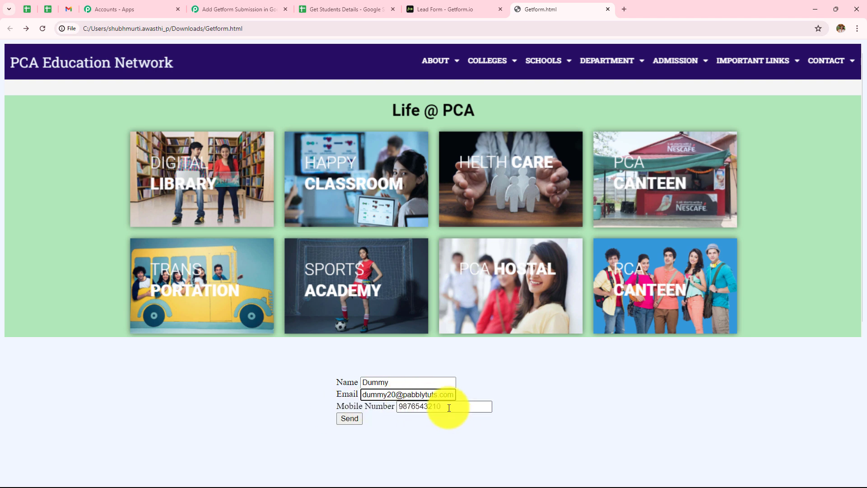
Enter a new mobile number, submit the lead, and check it appears as row 3 in the sheet
{"action": "left_click_drag", "start_coordinate": [446, 406], "coordinate": [329, 408]}
{"action": "type", "text": "9999998888"}
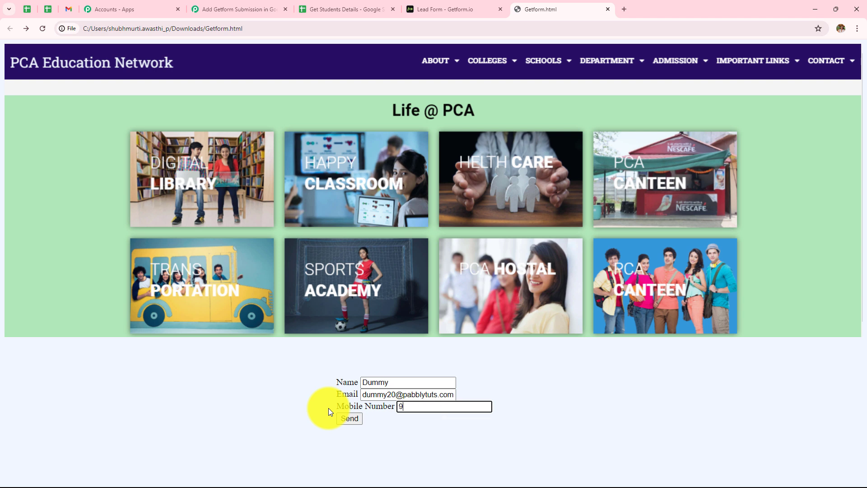
{"action": "left_click", "coordinate": [351, 422]}
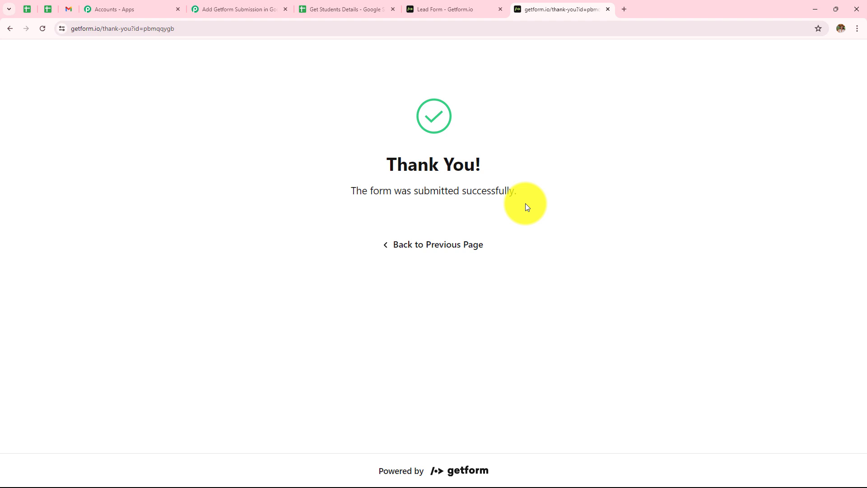
{"action": "left_click", "coordinate": [348, 10]}
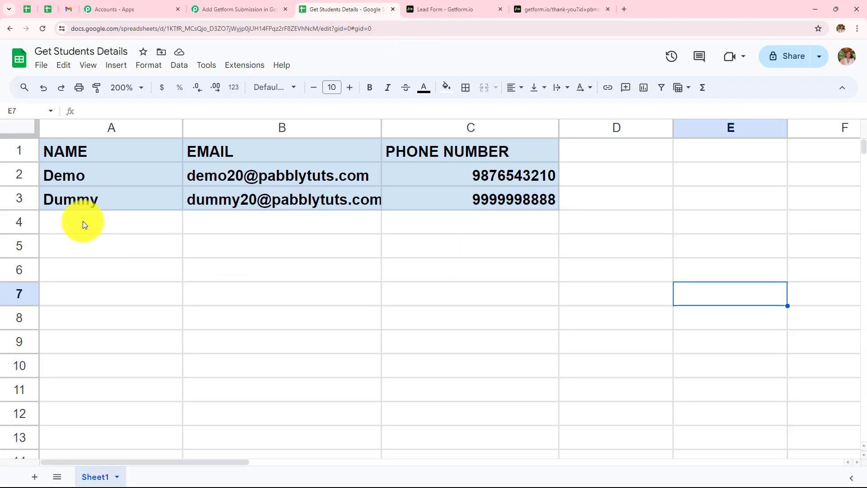